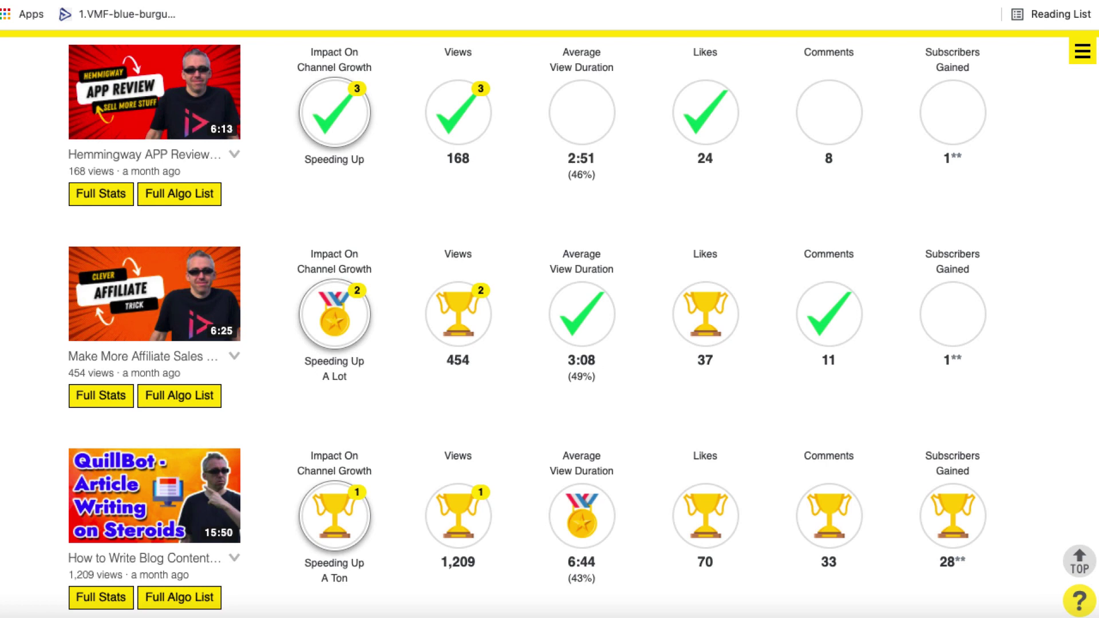
# Step: Open the video topic research, enter "best plr" as the topic search term and choose the suggestion "best plr websites"
pyautogui.press('Return')
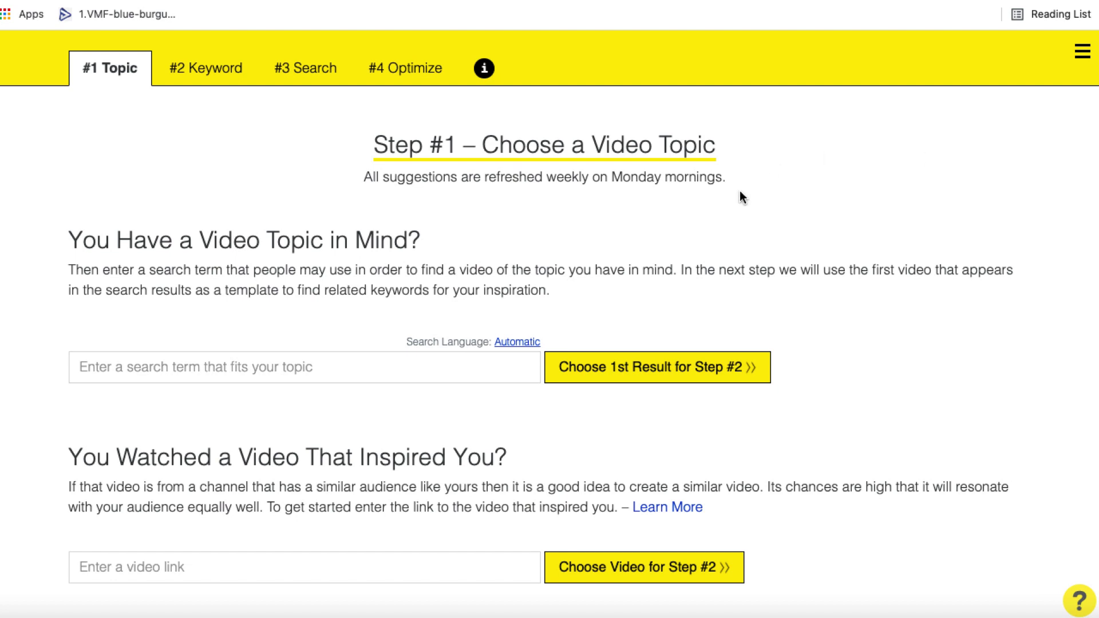
pyautogui.scroll(-2, 657, 268)
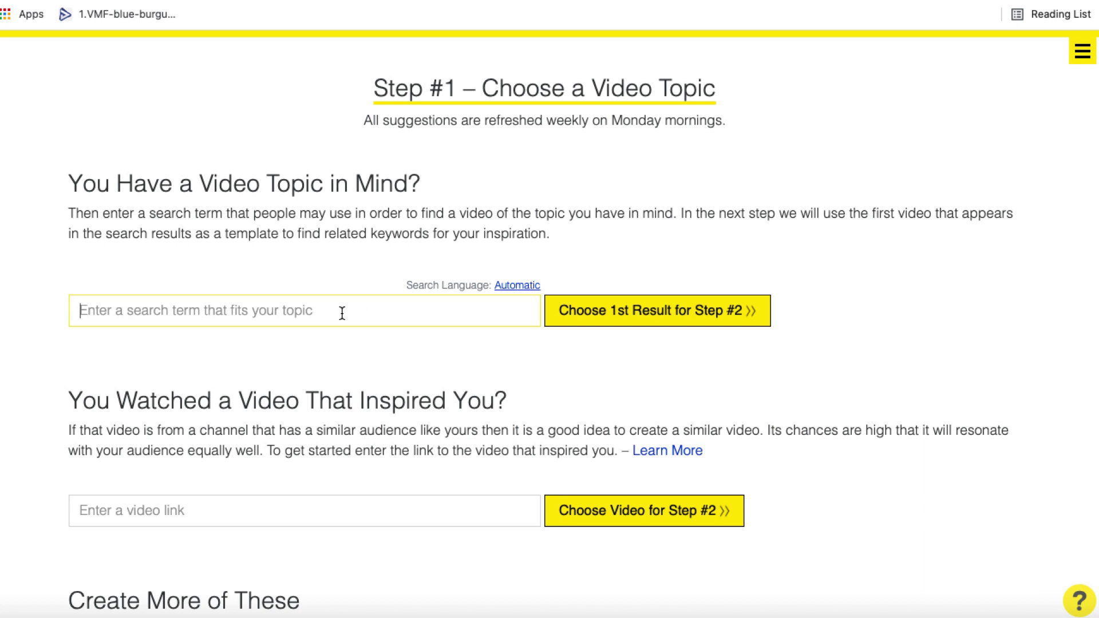
pyautogui.write('best plr')
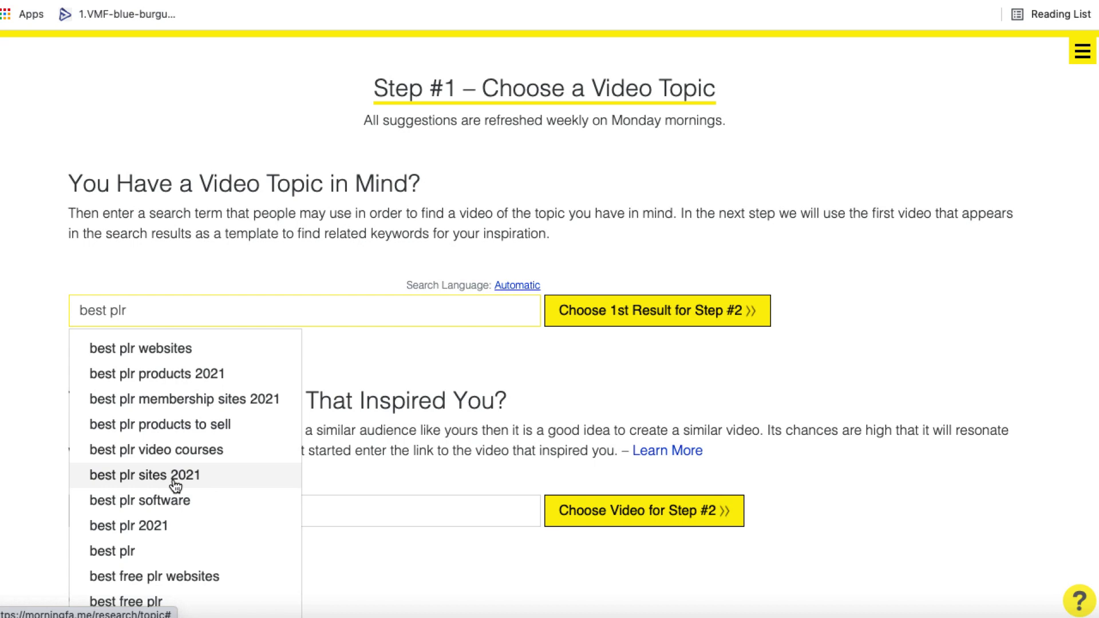
pyautogui.click(182, 348)
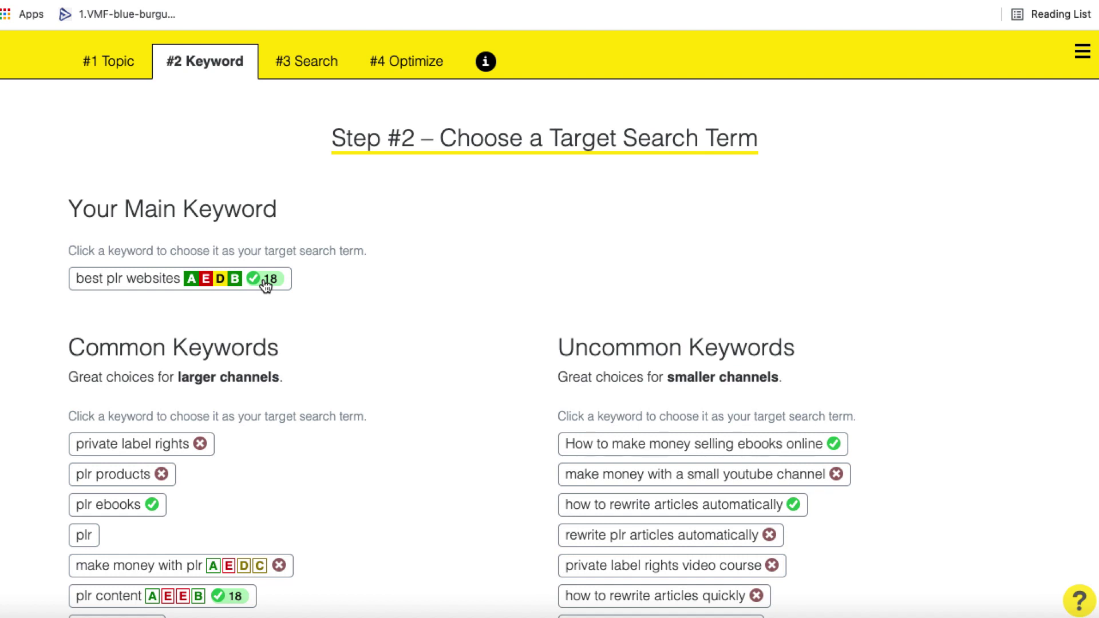
# Step: Choose the main keyword "best plr websites" as the target search term for Step #3
pyautogui.scroll(-2, 494, 404)
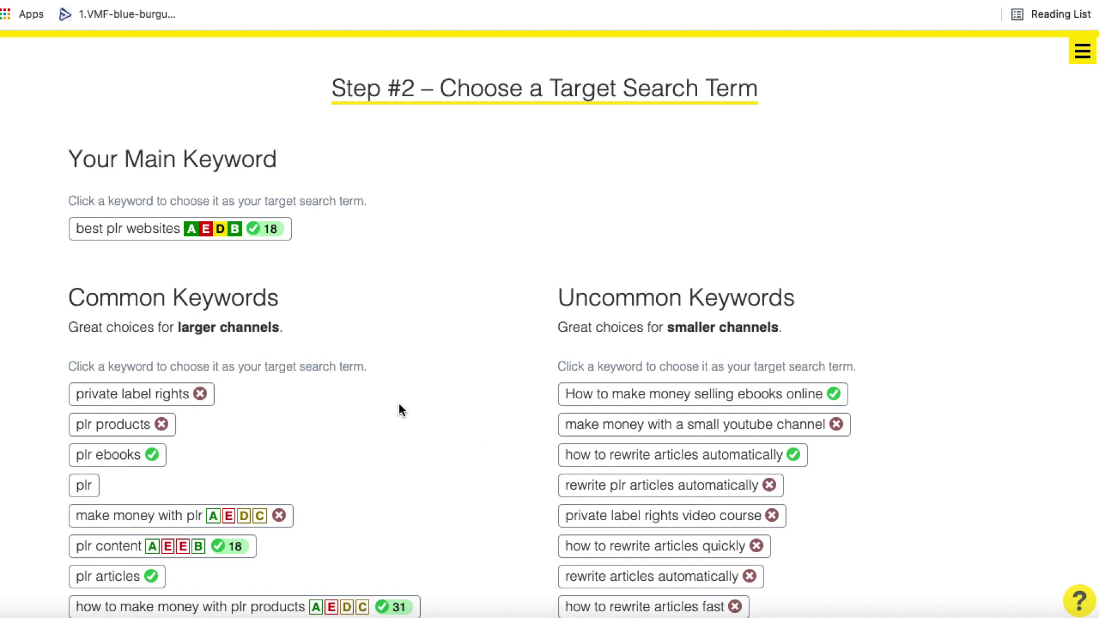
pyautogui.click(270, 229)
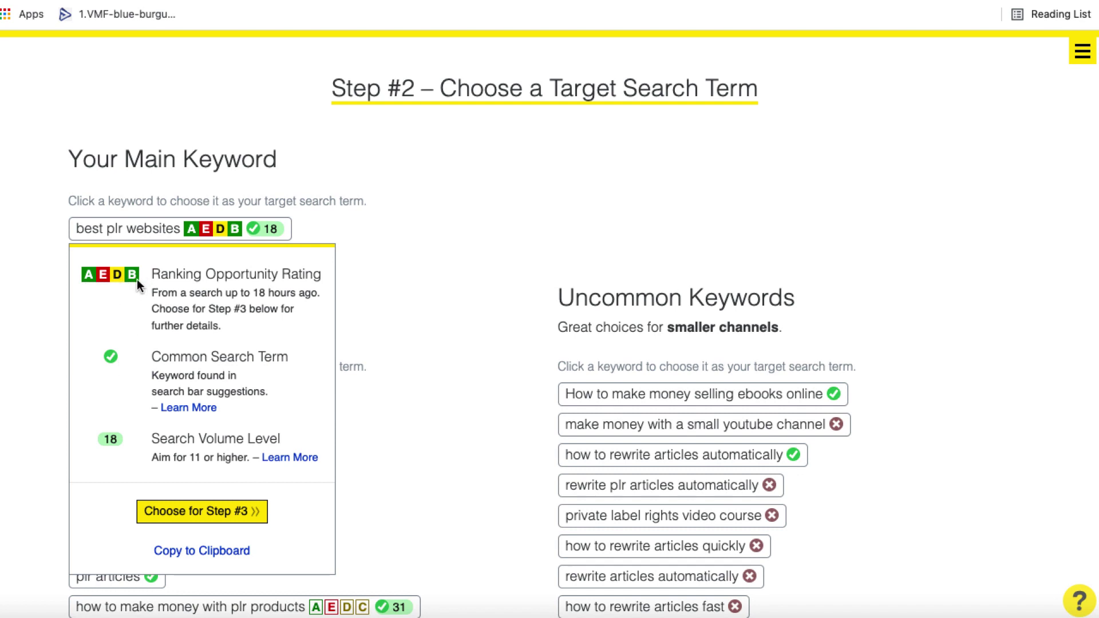
pyautogui.click(217, 510)
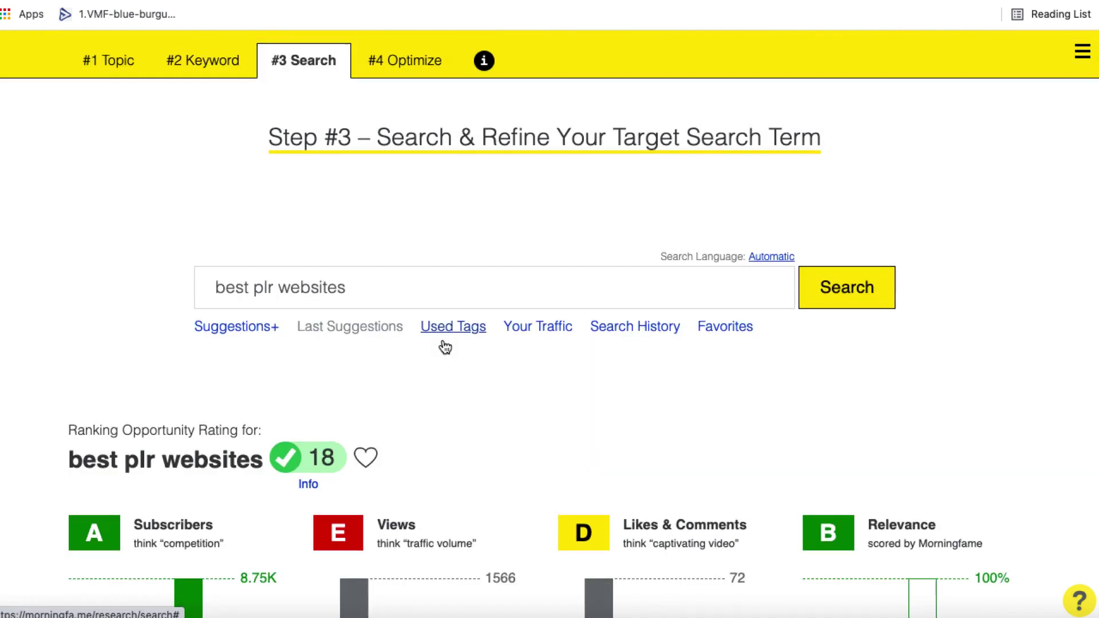
# Step: Examine the ranking opportunity grades and the competing search results for "best plr websites"
pyautogui.scroll(-5, 444, 347)
pyautogui.scroll(1, 442, 339)
pyautogui.scroll(-2, 442, 339)
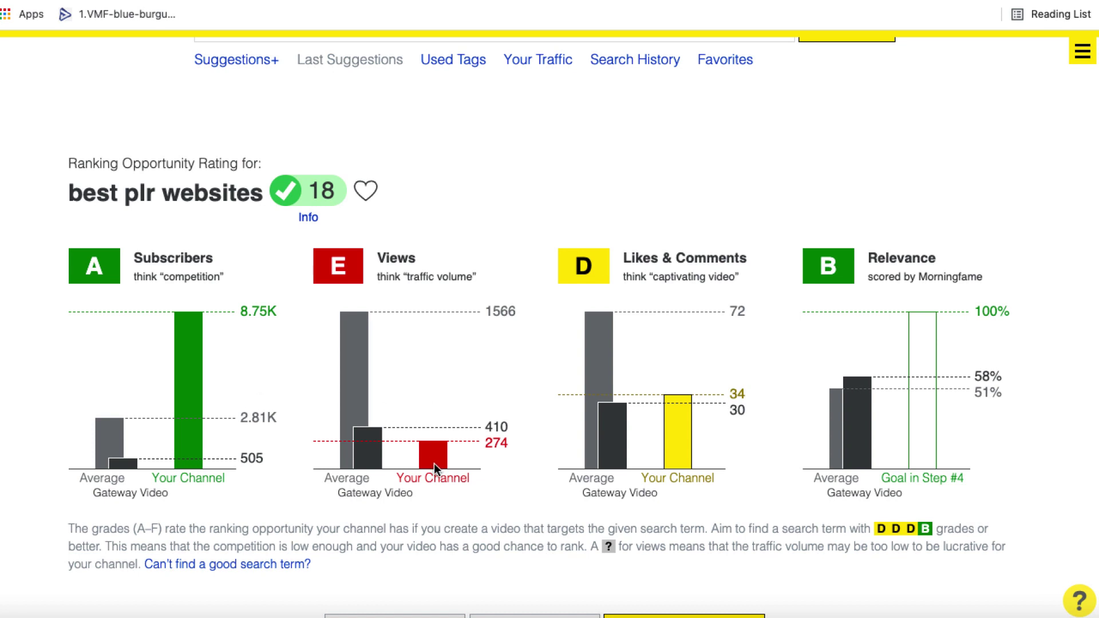
pyautogui.scroll(-1, 434, 463)
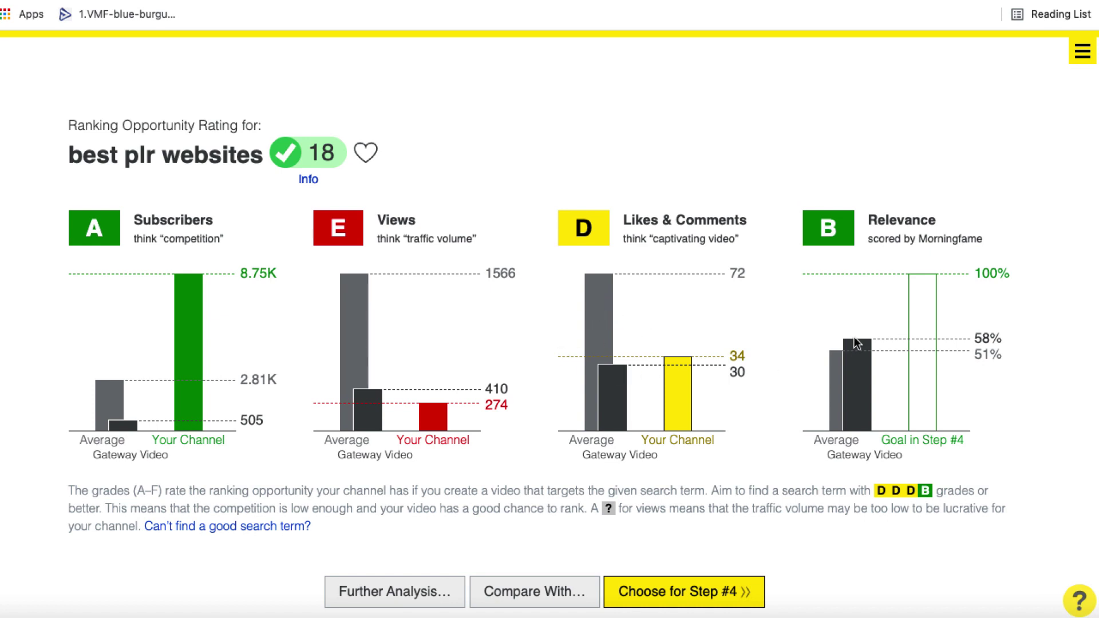
pyautogui.scroll(-5, 857, 343)
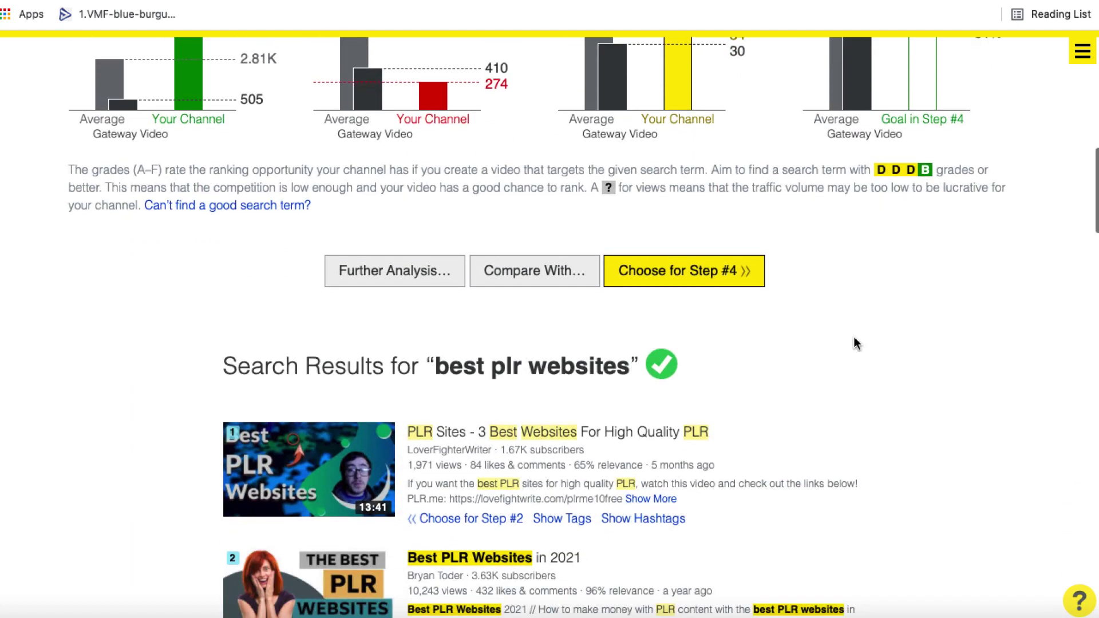
pyautogui.scroll(-3, 824, 440)
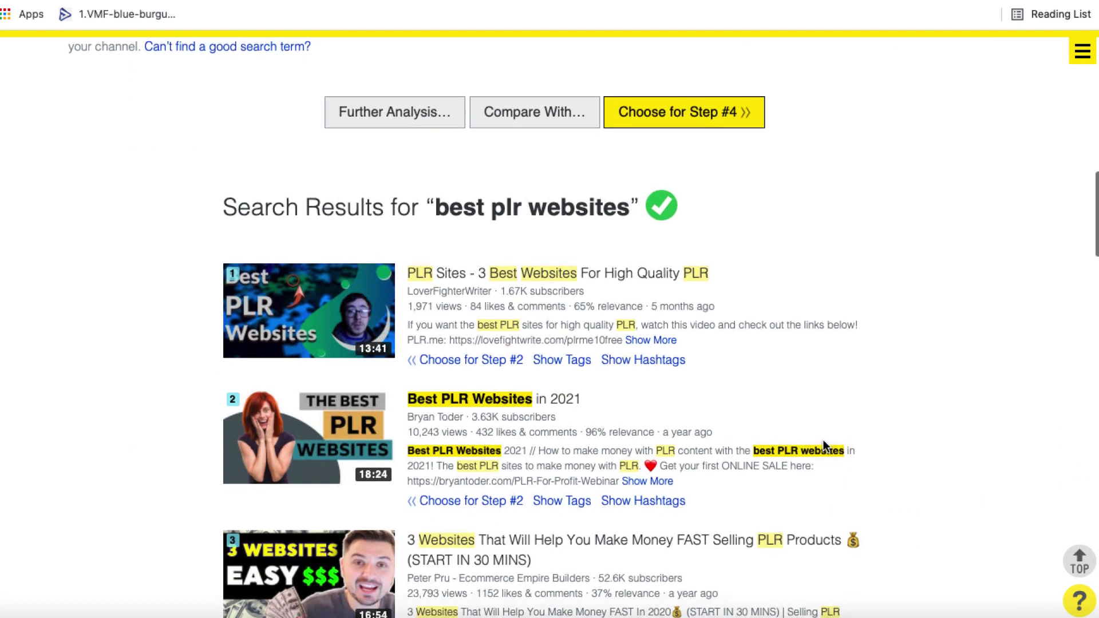
pyautogui.scroll(-1, 824, 446)
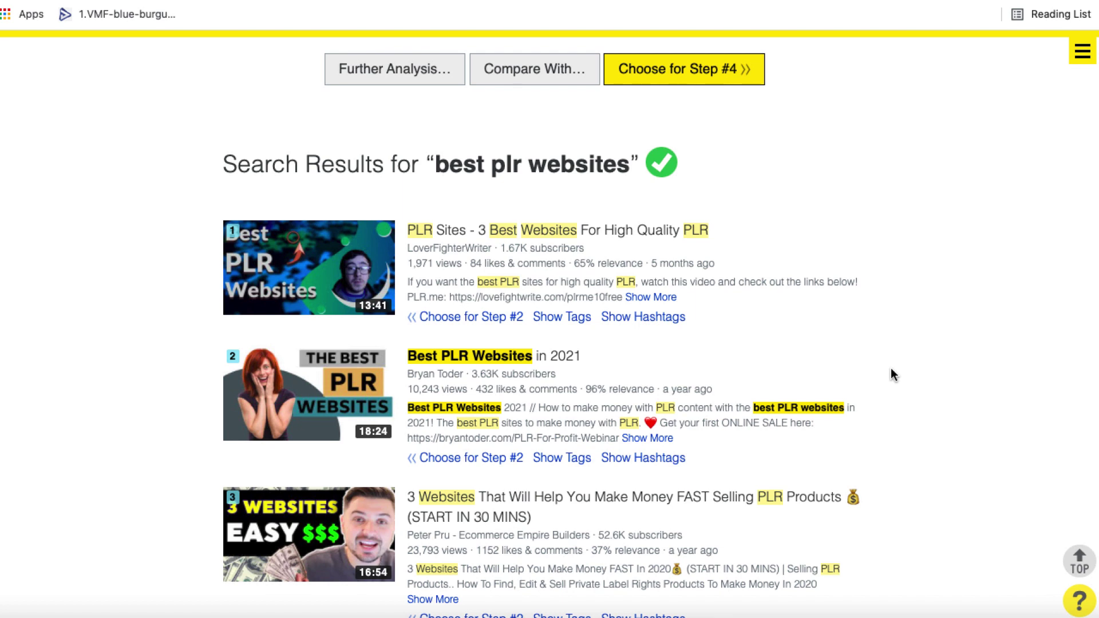
# Step: Choose "best plr websites" for Step #4 to optimize the video's title, description and tags
pyautogui.scroll(7, 893, 374)
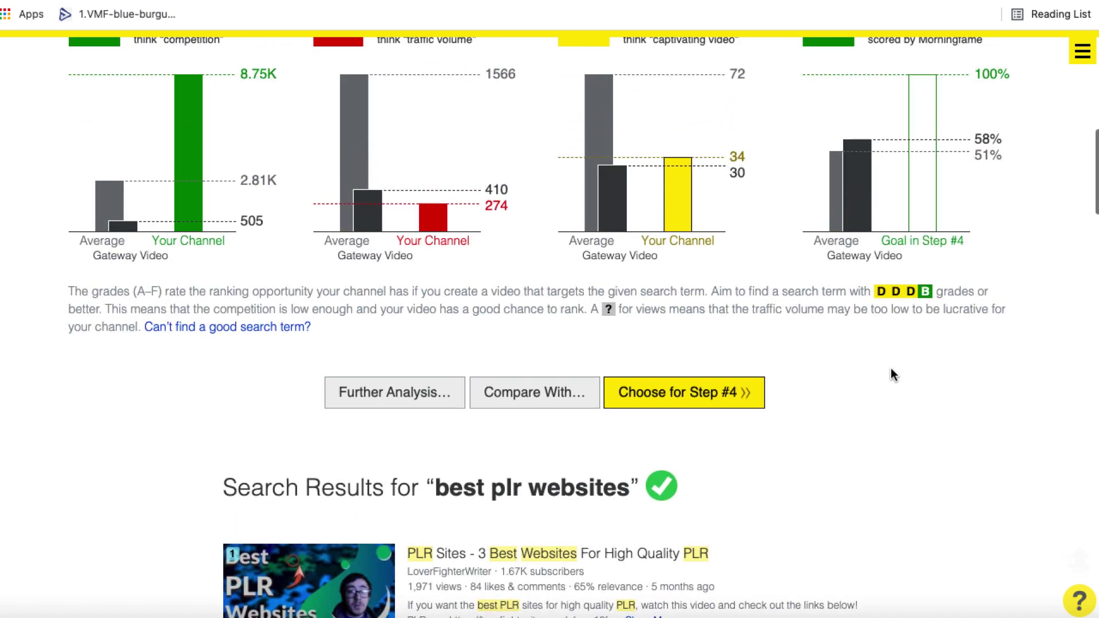
pyautogui.click(680, 461)
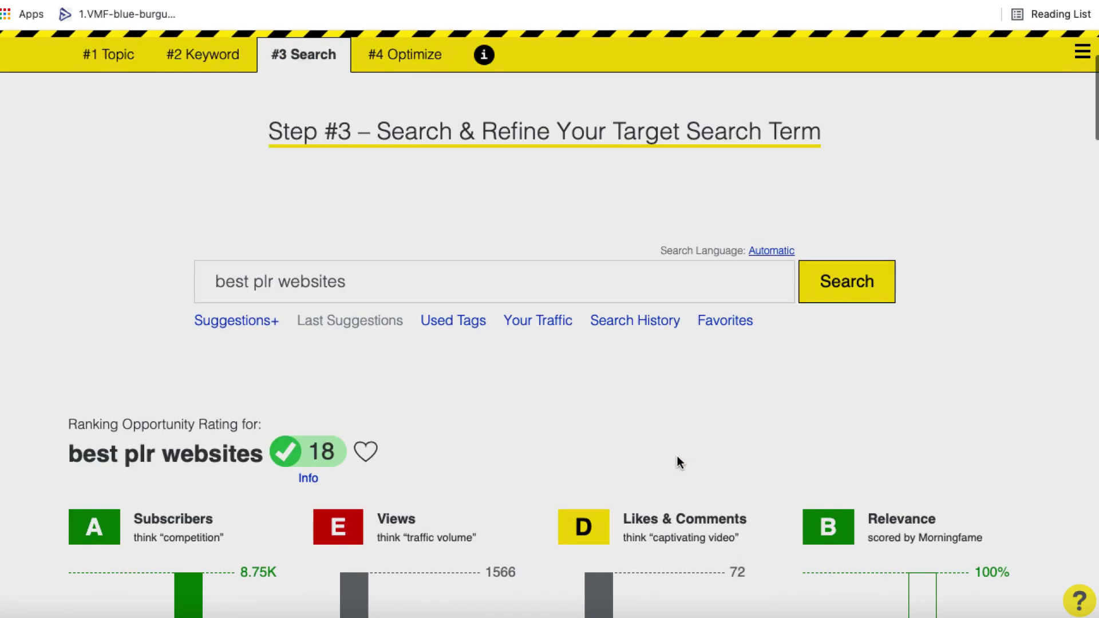
pyautogui.scroll(-4, 677, 458)
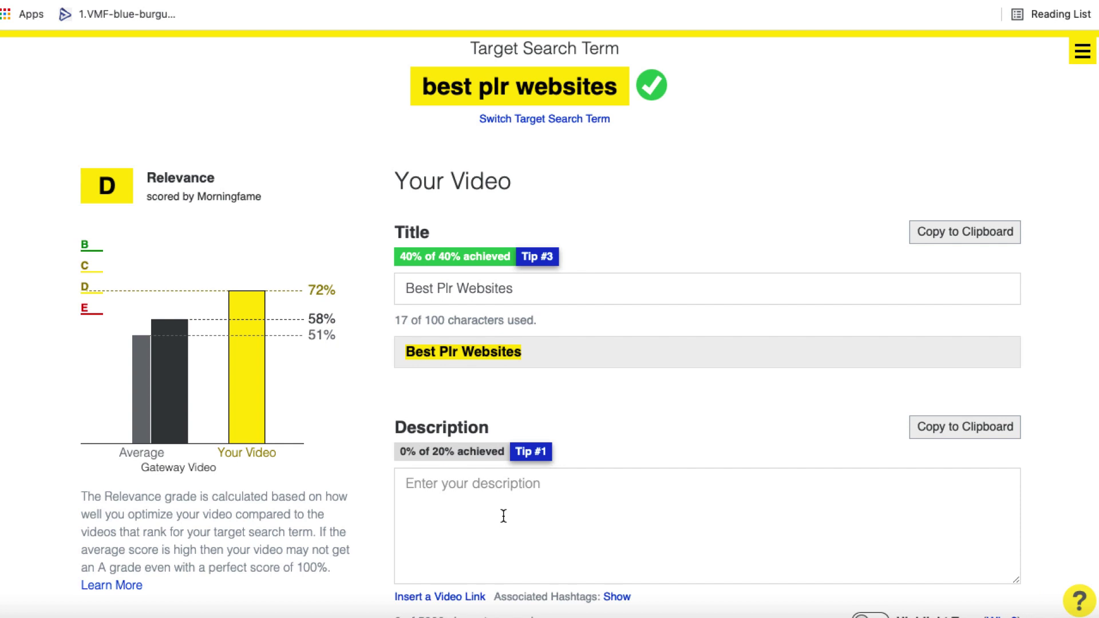
pyautogui.scroll(-2, 405, 464)
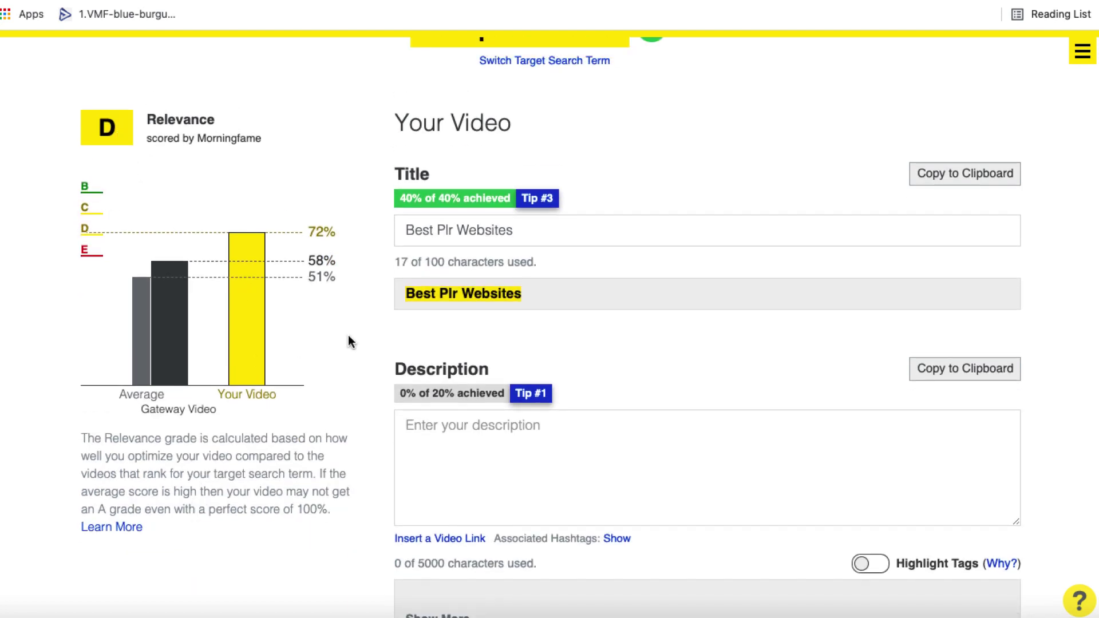
# Step: Extend the video title to "Best Plr Websites - Top 3 PLR sites revealed"
pyautogui.click(540, 235)
pyautogui.write('- Top 3 site')
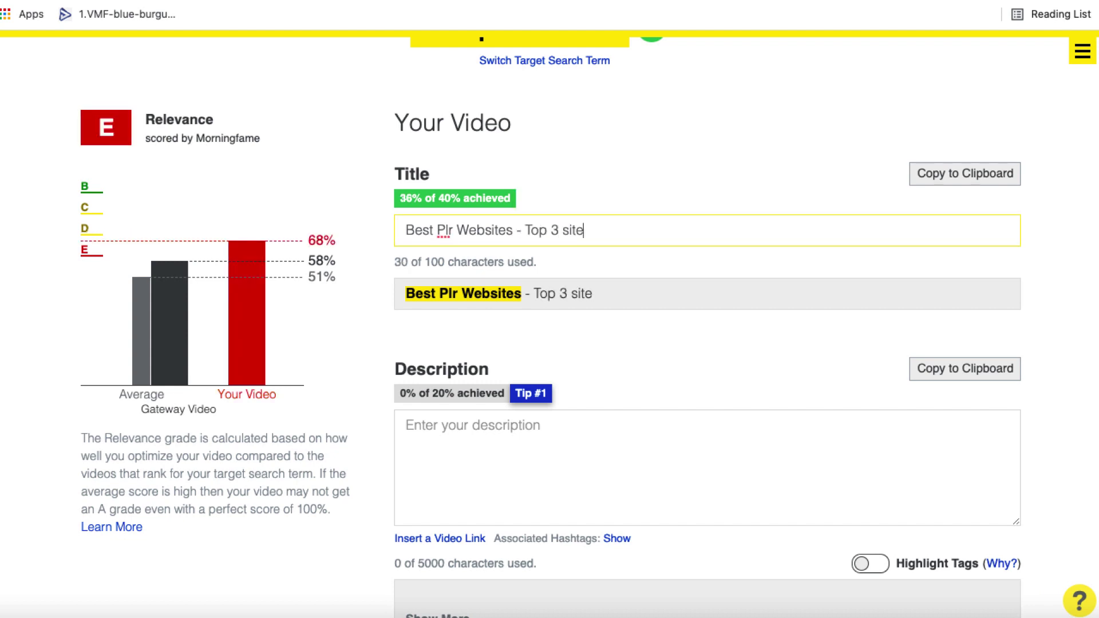
pyautogui.write('s revealed')
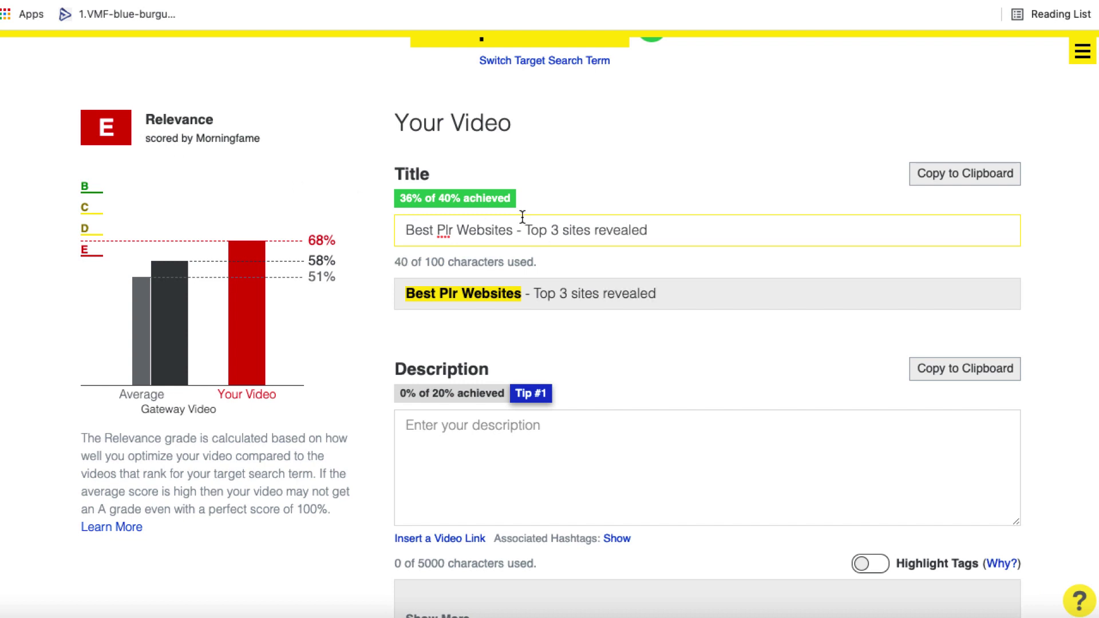
pyautogui.click(561, 224)
pyautogui.write('PLT')
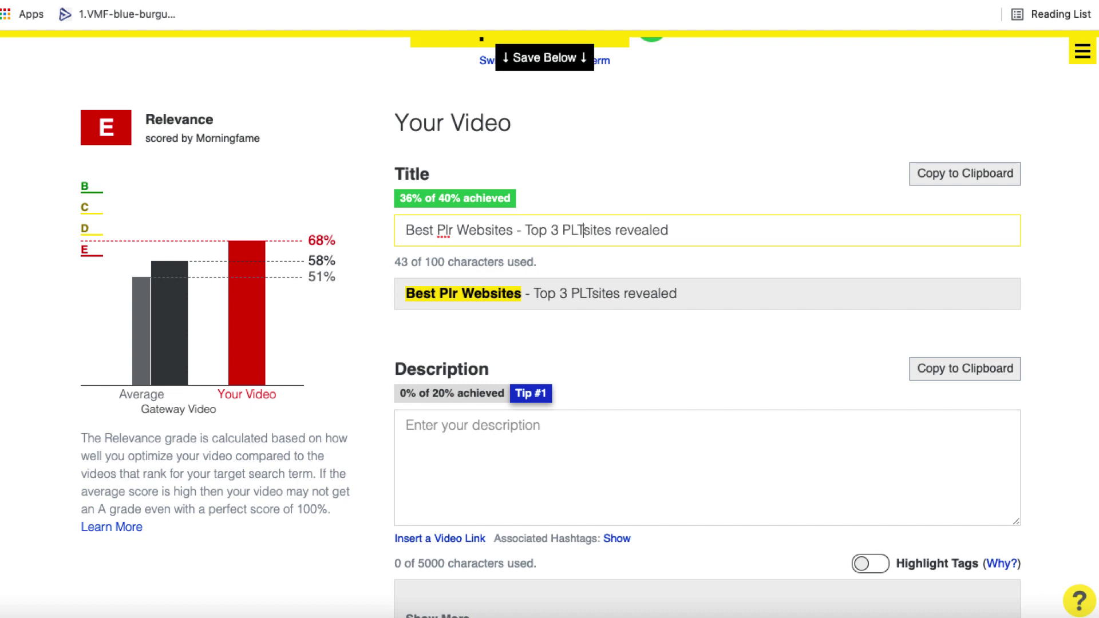
pyautogui.press('BackSpace')
pyautogui.write('R')
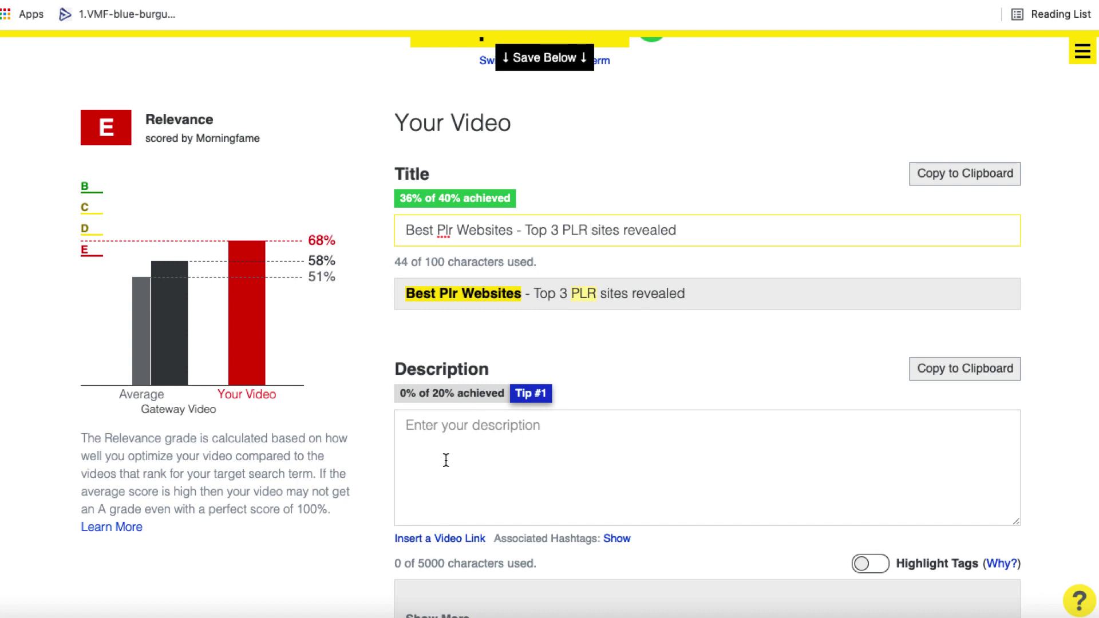
# Step: Begin the description with "What are the best PLR Websites online? In this video I will share my personal top 3 PLR websites"
pyautogui.click(436, 430)
pyautogui.write('What a')
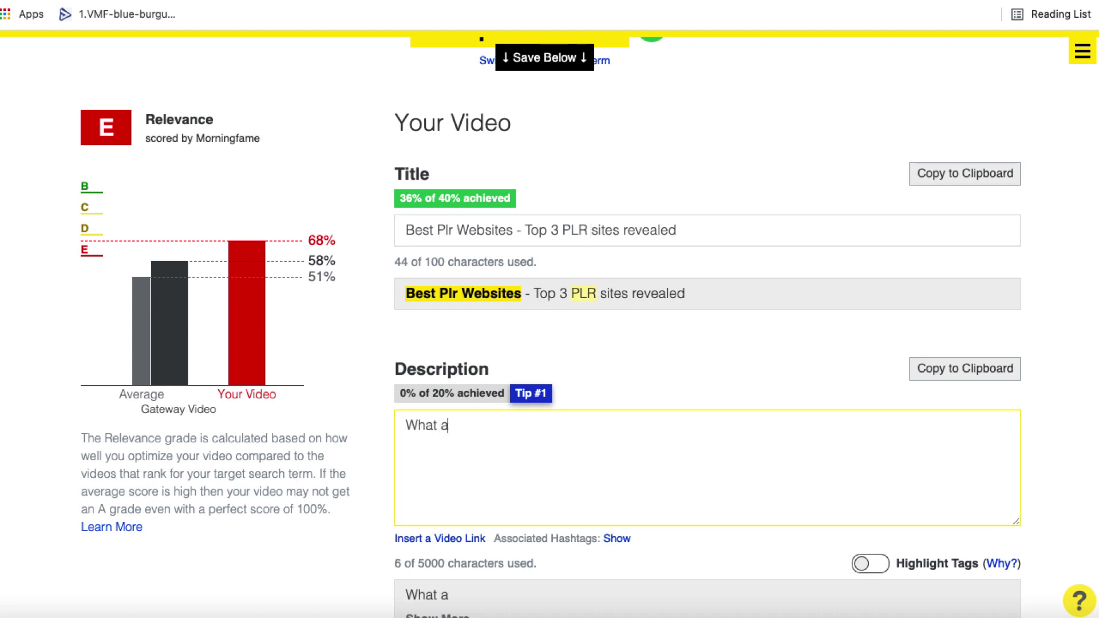
pyautogui.write('re the best ')
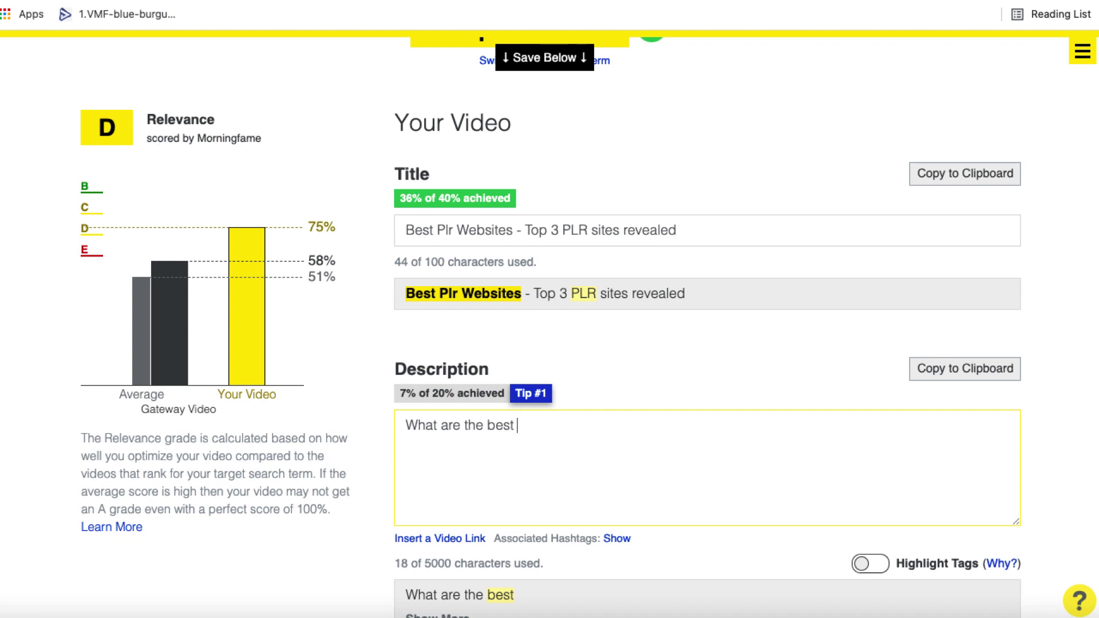
pyautogui.write('PLR Websites')
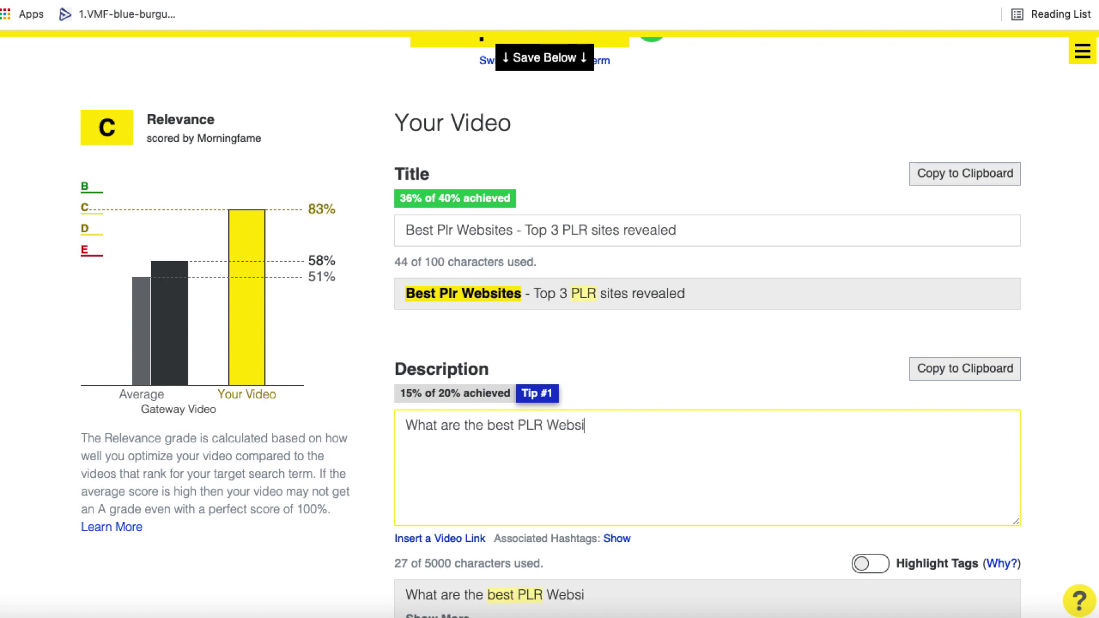
pyautogui.write(' a')
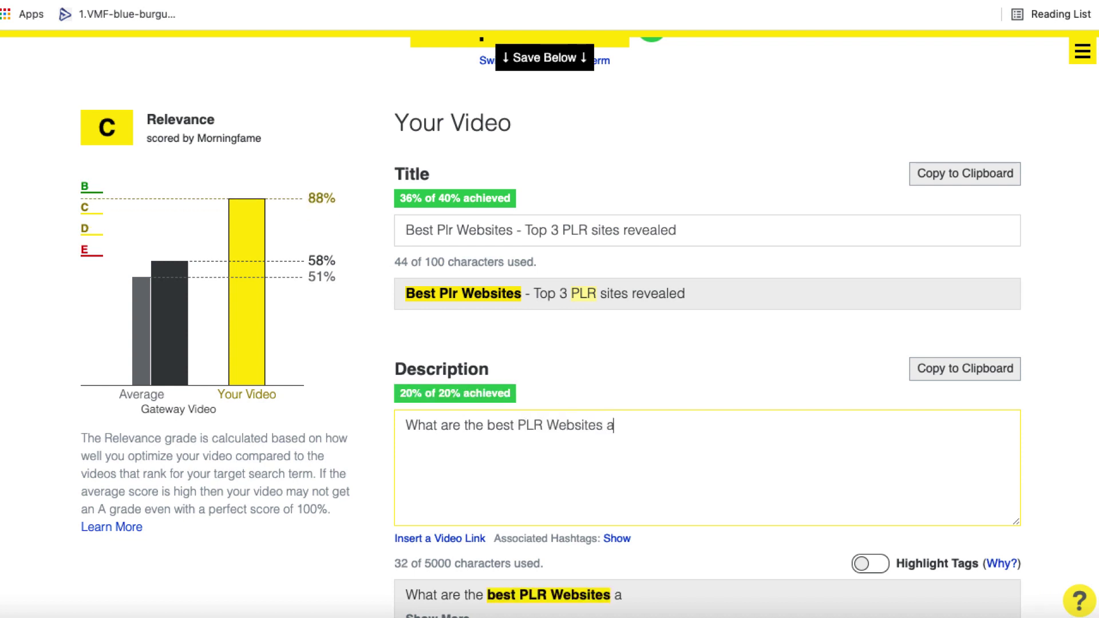
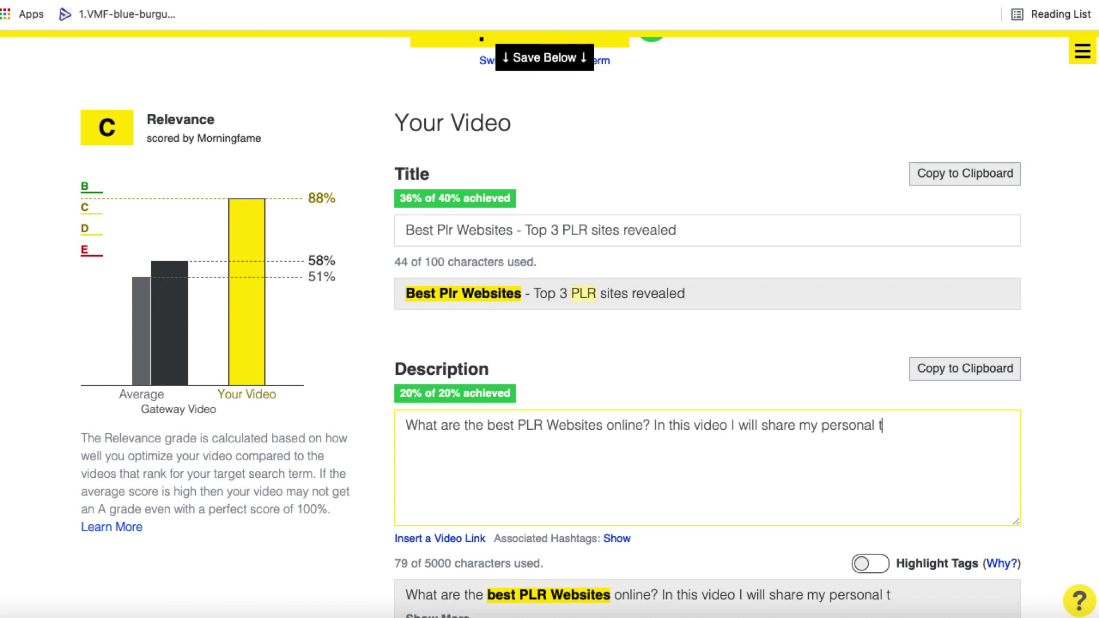
pyautogui.write('PLR ')
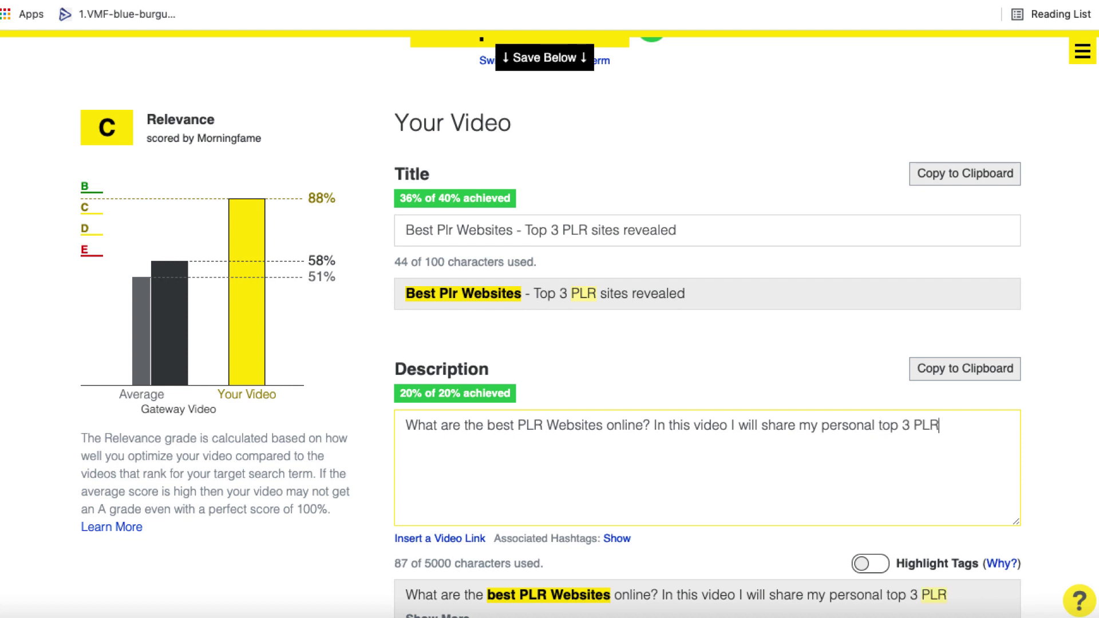
pyautogui.write('websites')
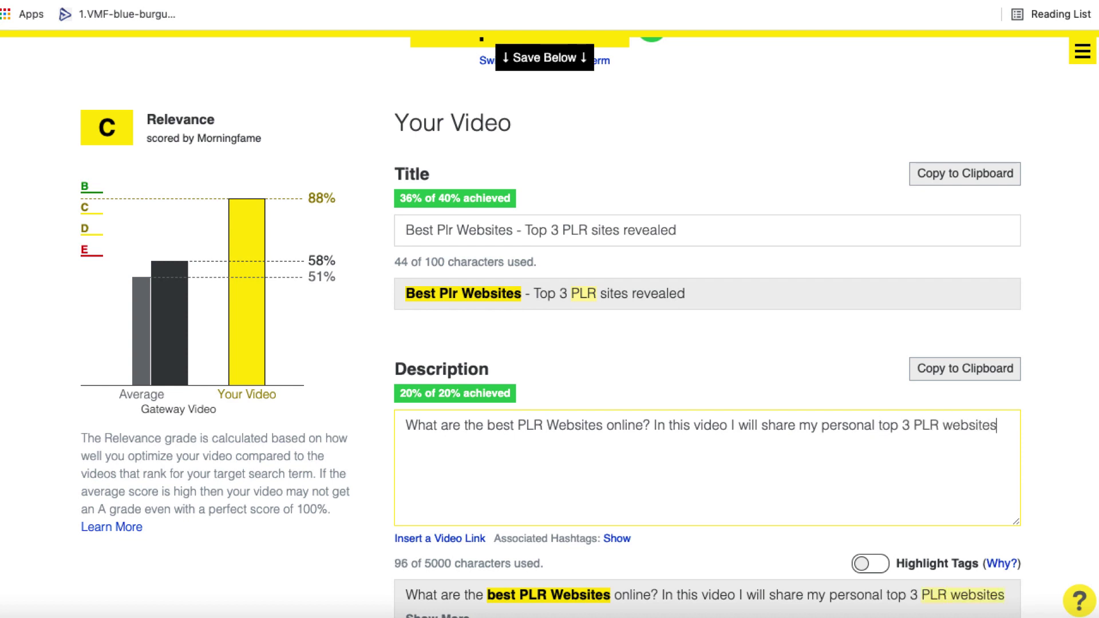
# Step: Complete the description with ", and I will include my own as it is awesome, if I do say so myself."
pyautogui.write(', and ')
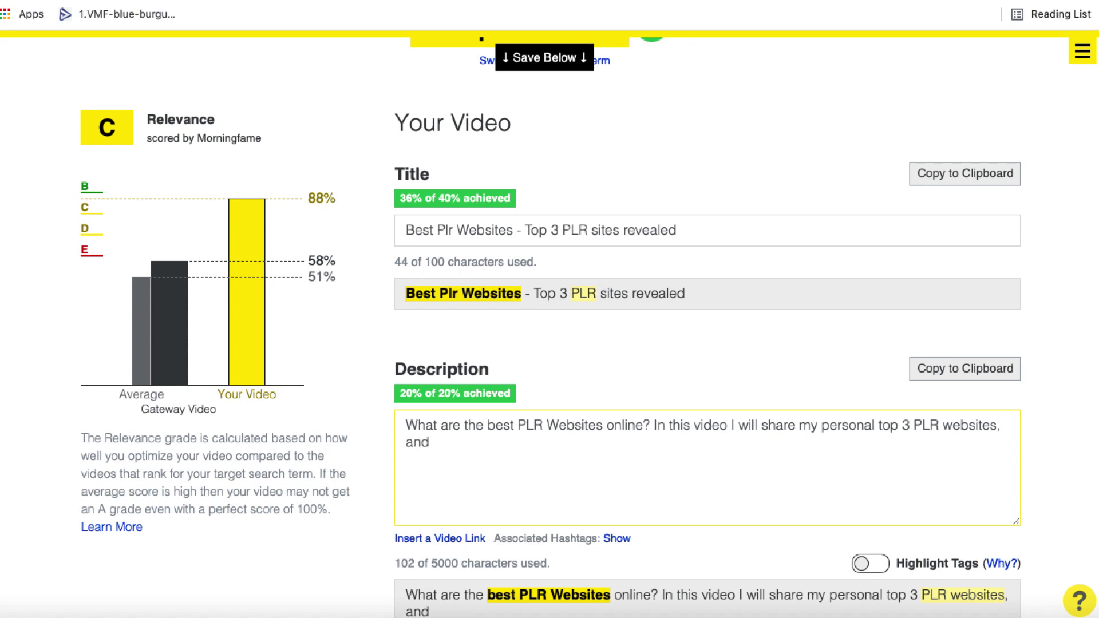
pyautogui.write('I i')
pyautogui.write('will i')
pyautogui.write('nclude my a')
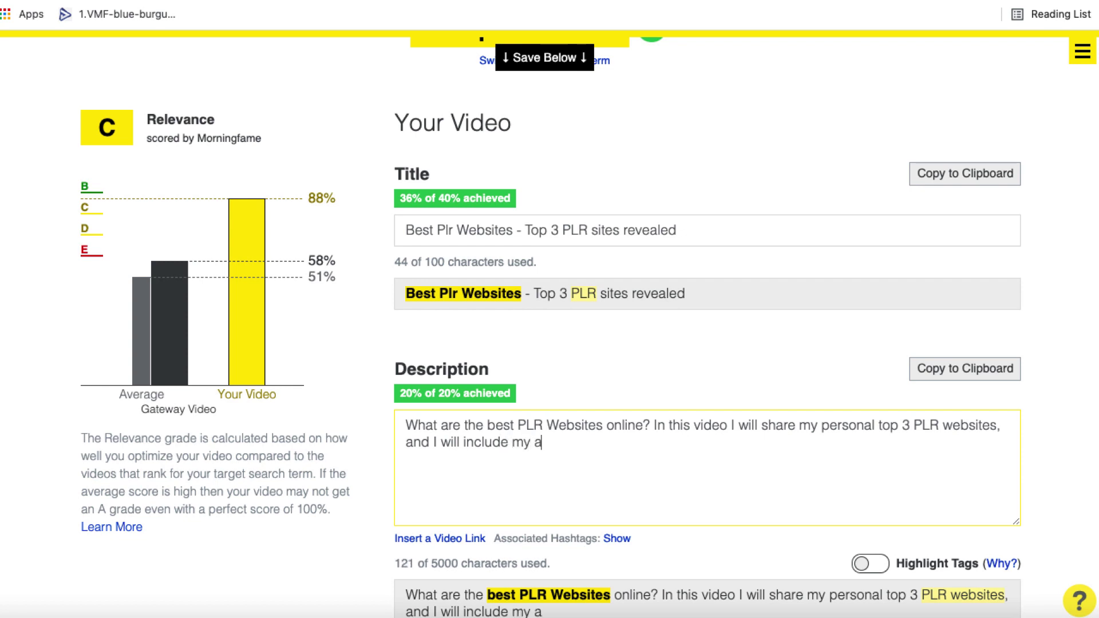
pyautogui.press('BackSpace')
pyautogui.write('own as it i')
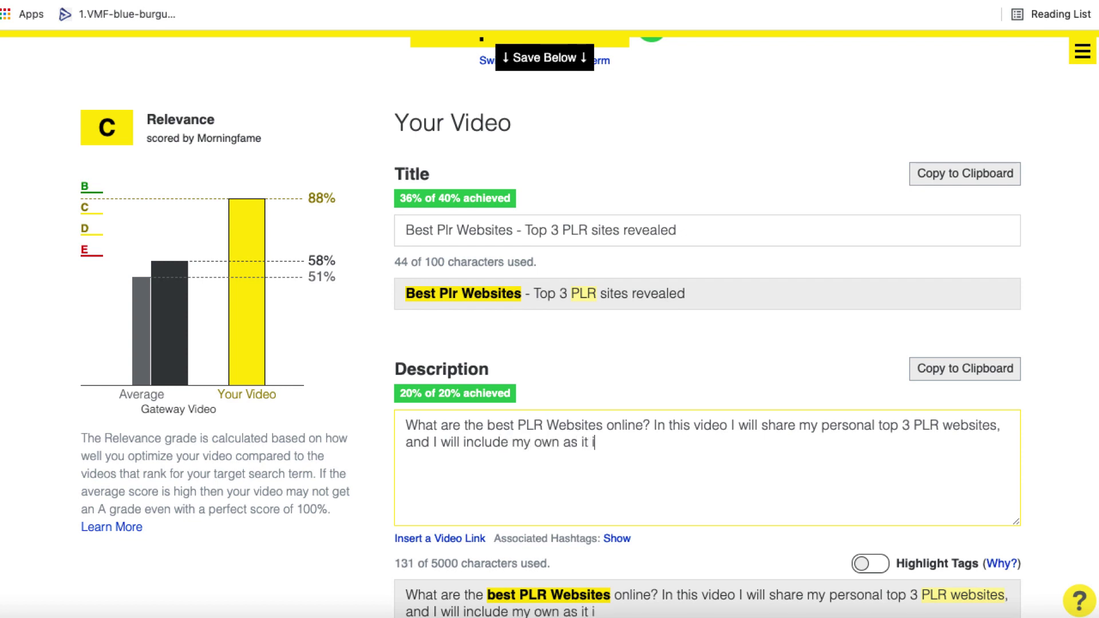
pyautogui.write('s awesome, ')
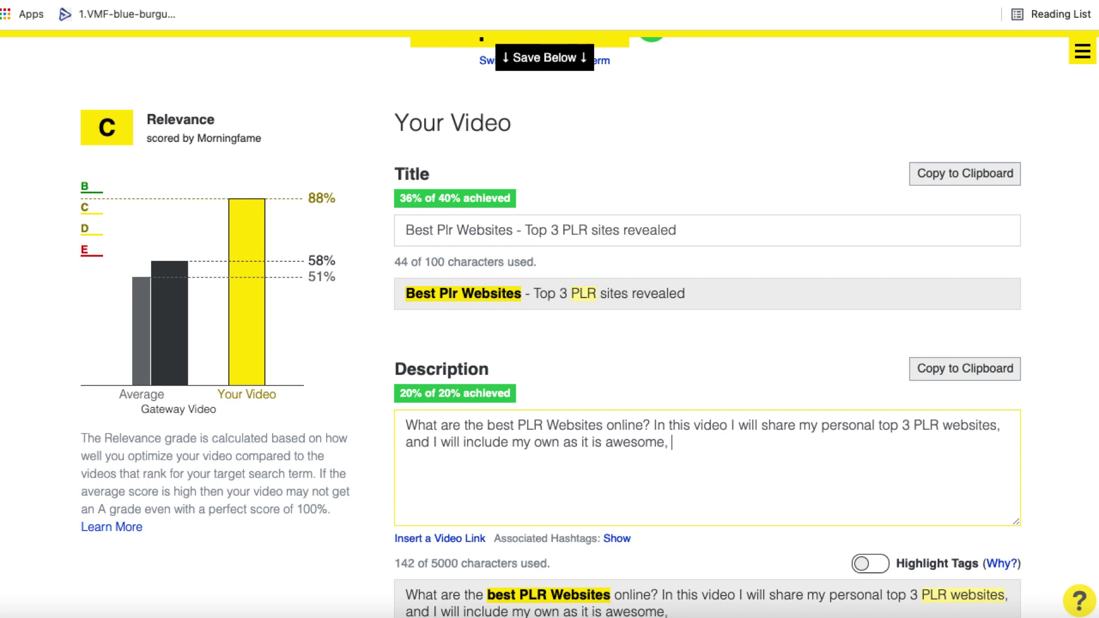
pyautogui.write('if I do say s')
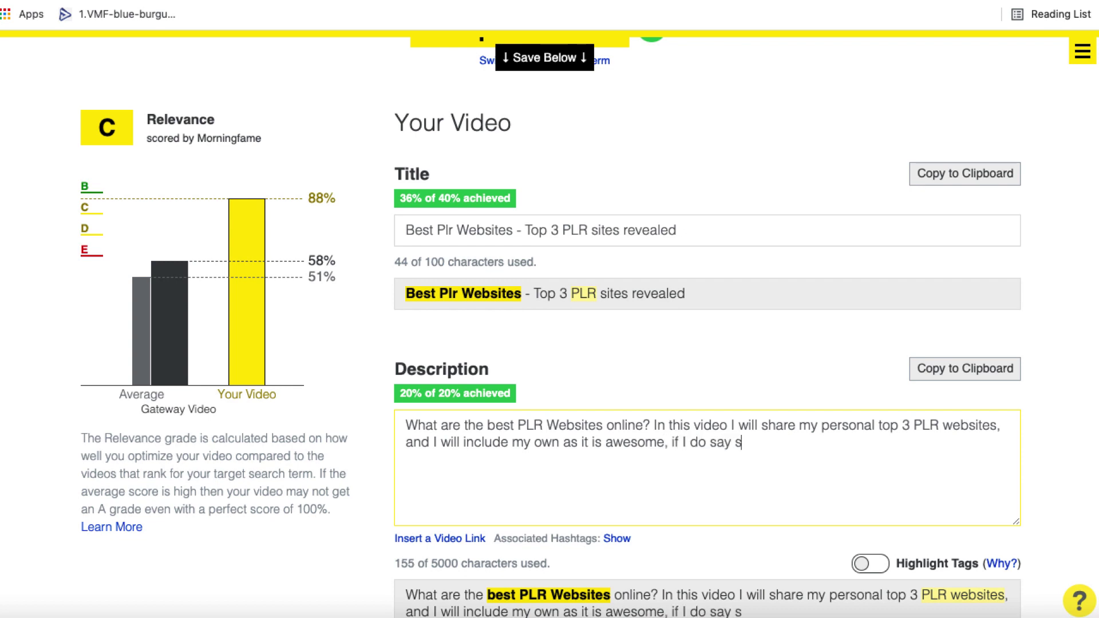
pyautogui.write('o myself.')
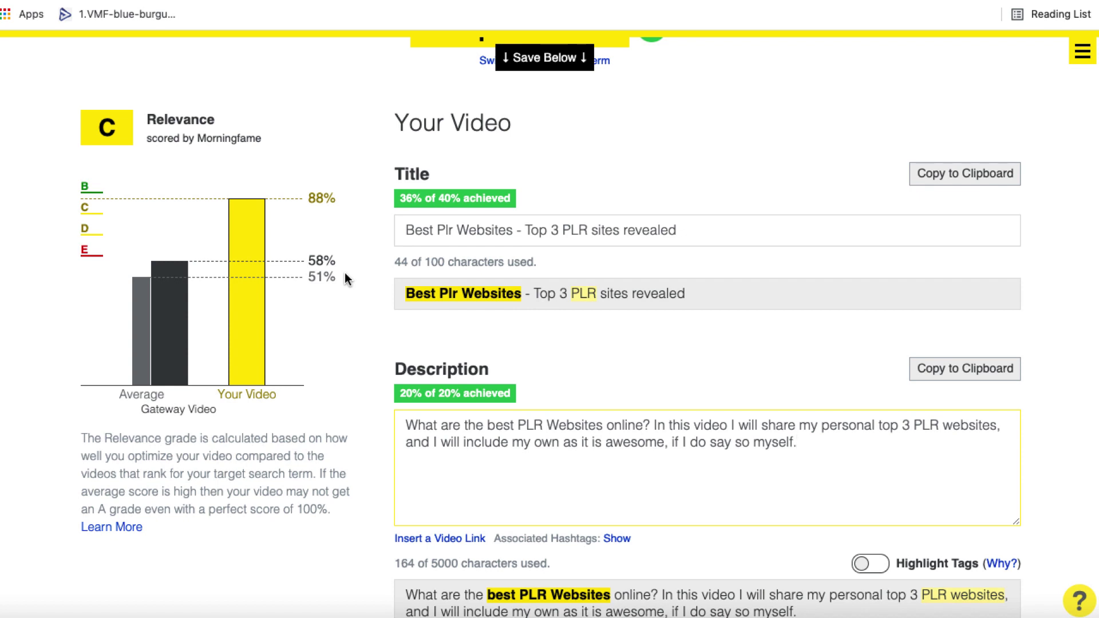
# Step: Review the video's optimized description and its full tag list with relevance scores, down to the pinned comment section
pyautogui.scroll(-2, 294, 265)
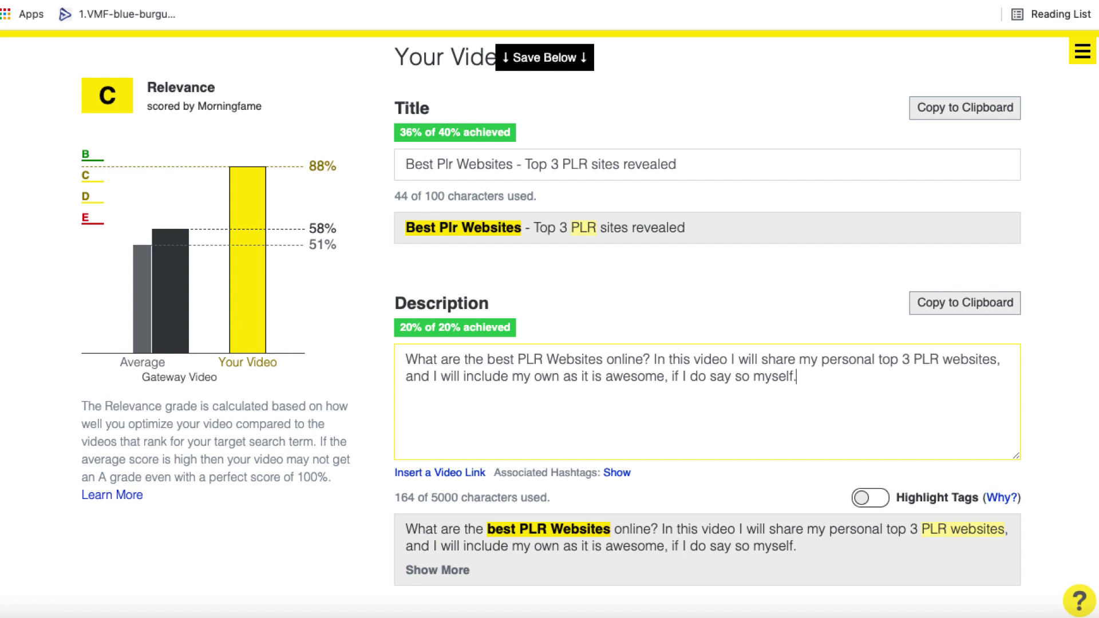
pyautogui.scroll(-3, 1032, 448)
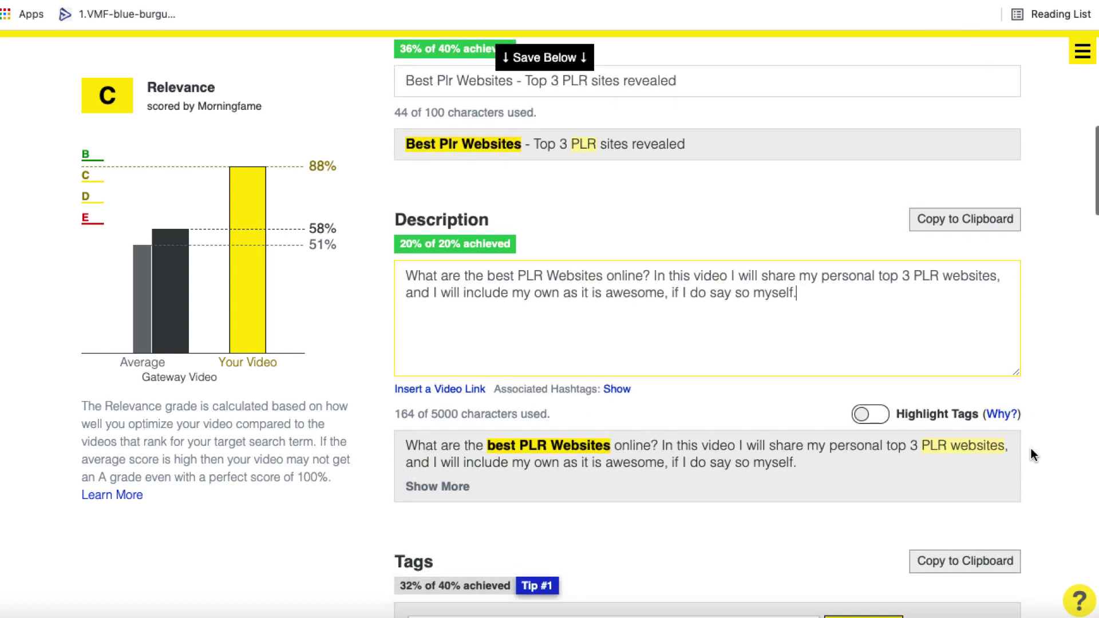
pyautogui.scroll(-4, 953, 451)
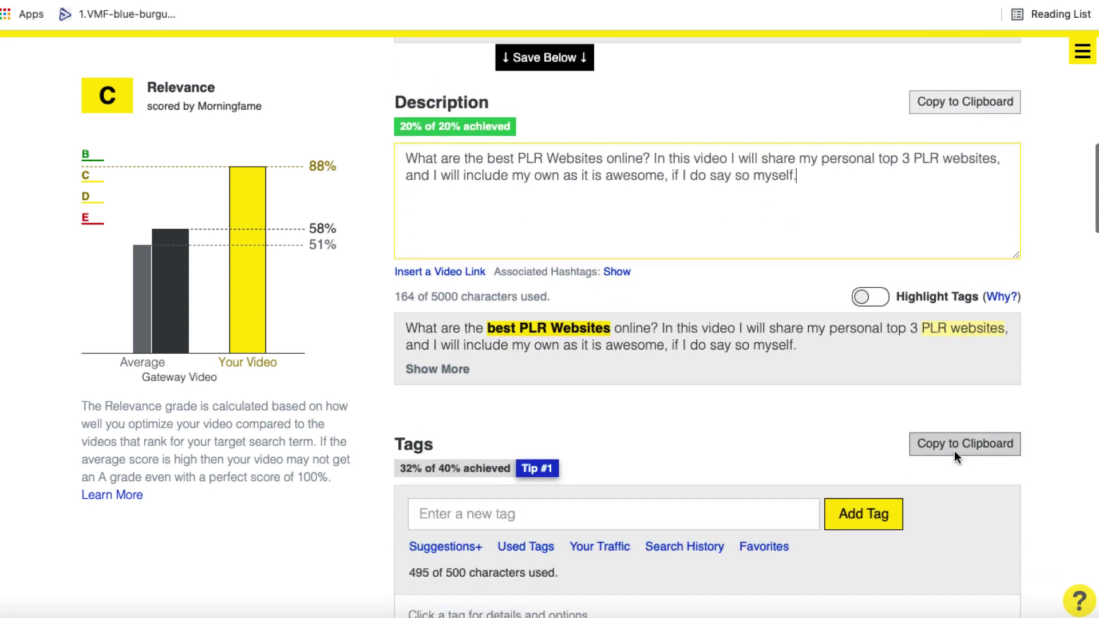
pyautogui.scroll(-5, 953, 451)
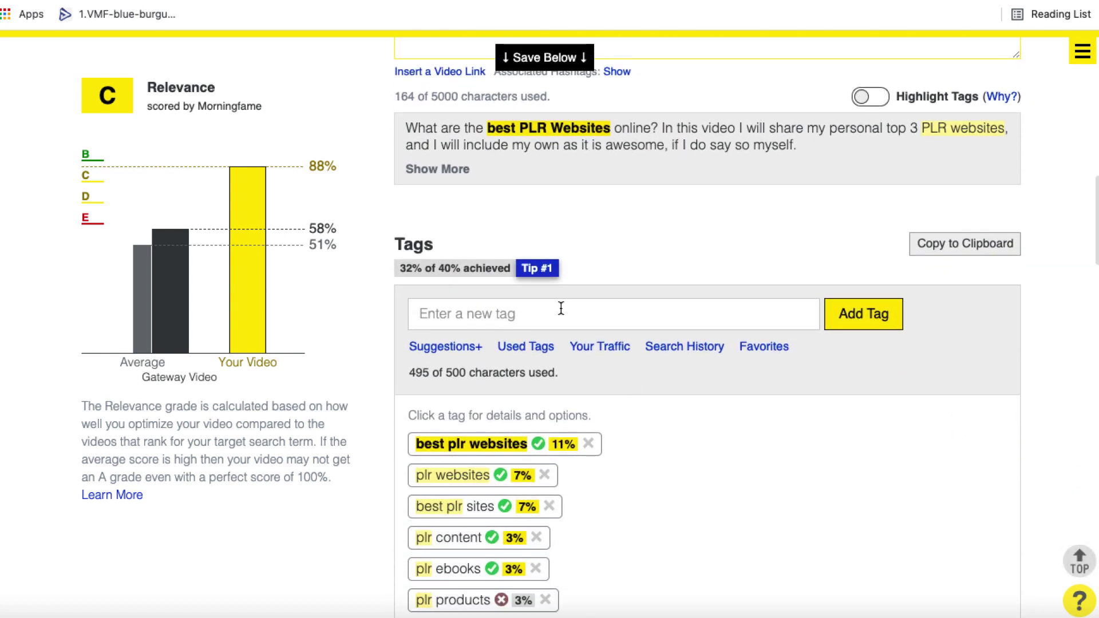
pyautogui.scroll(-10, 768, 450)
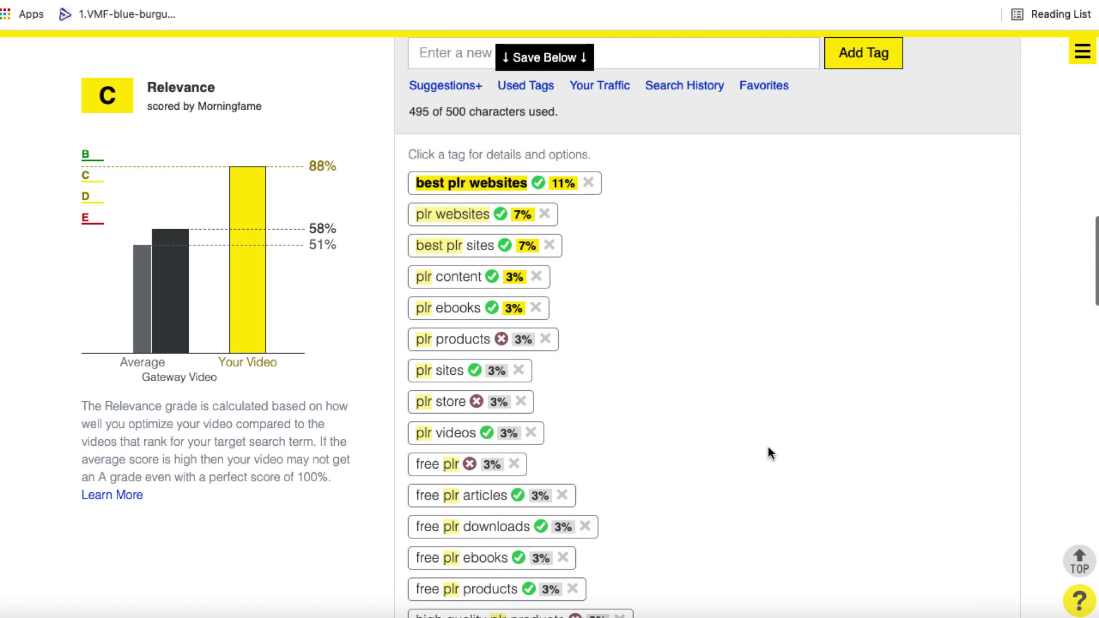
pyautogui.scroll(-13, 768, 450)
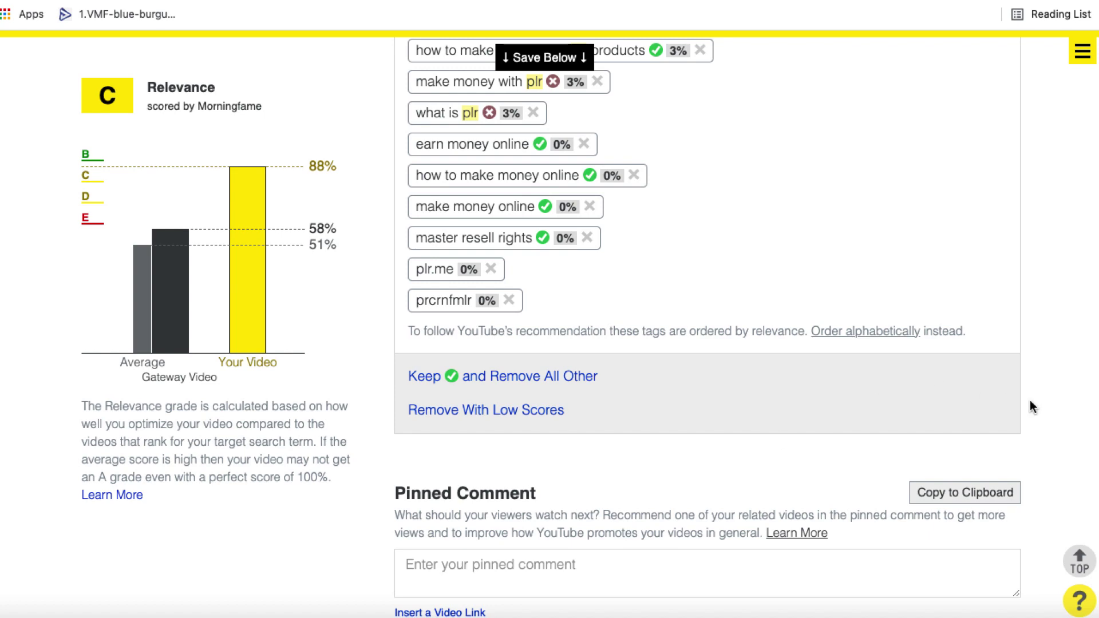
pyautogui.scroll(20, 1030, 400)
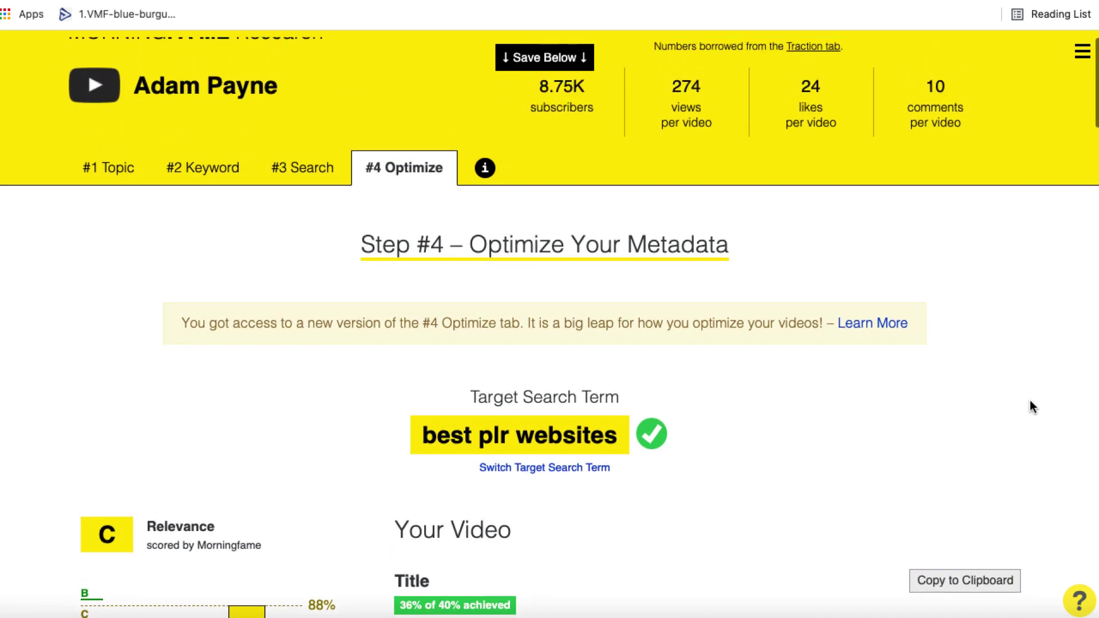
pyautogui.scroll(-3, 1030, 400)
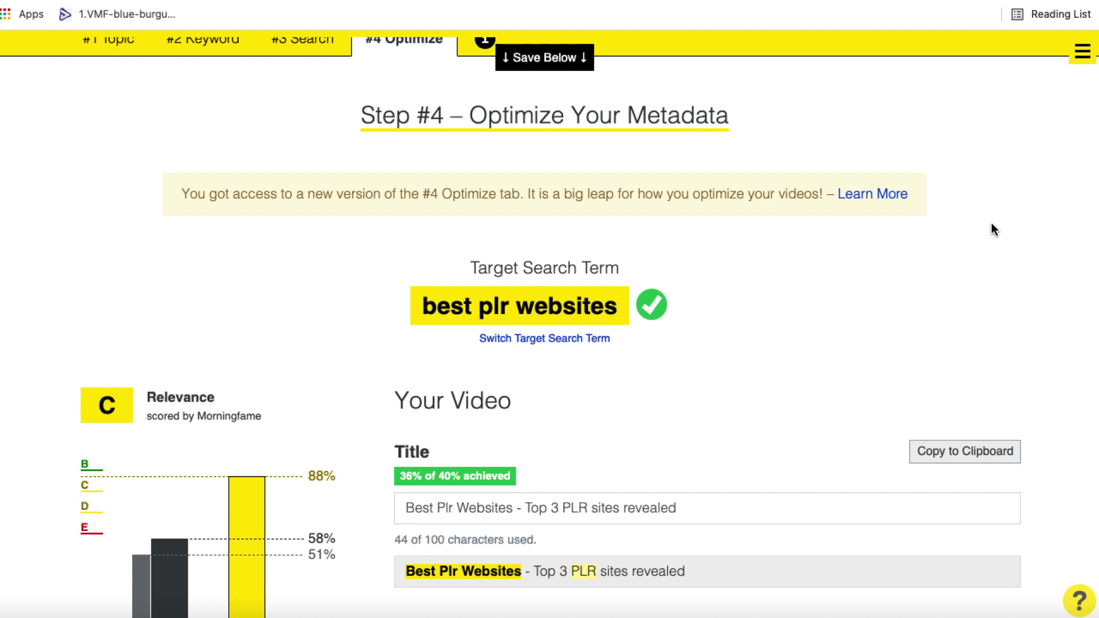
pyautogui.scroll(3, 992, 228)
pyautogui.scroll(-3, 995, 228)
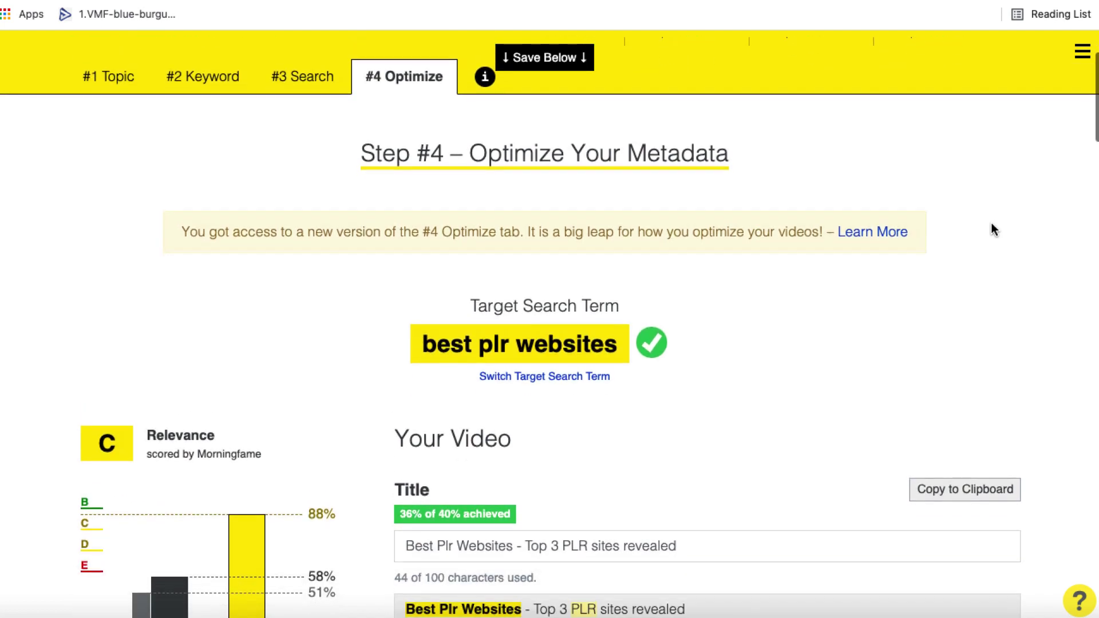